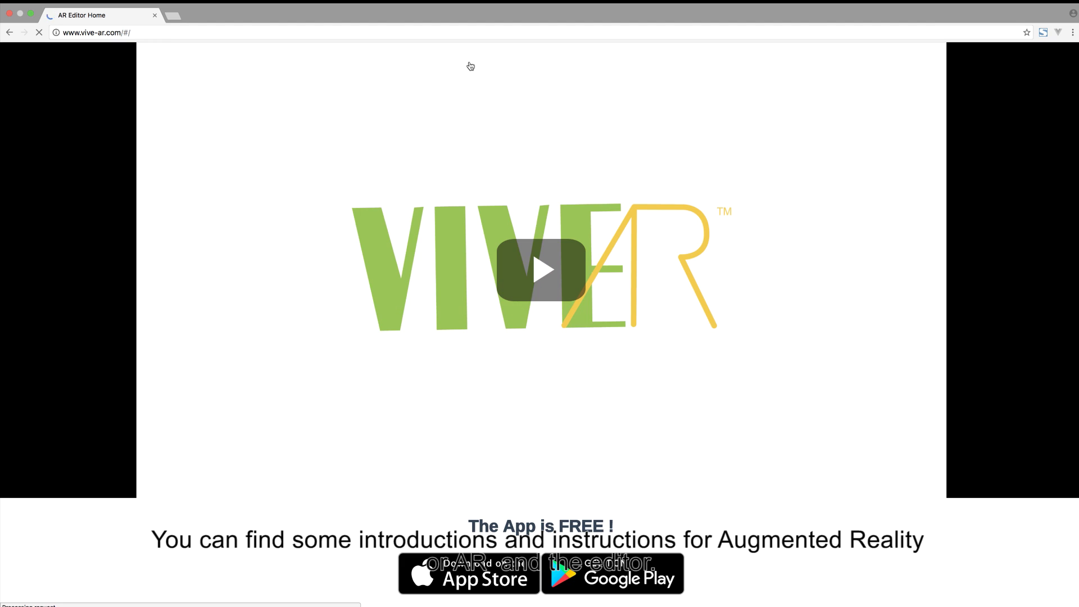
Scroll past the home page intro sections down to the Let's Start marker gallery
scroll(542, 250, down, 13)
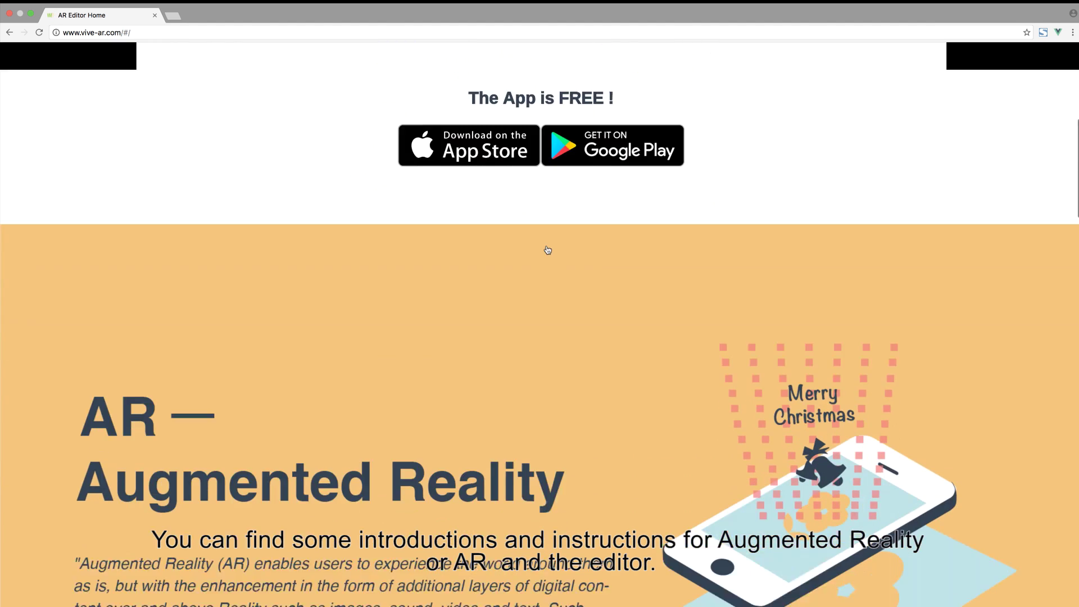
scroll(548, 250, down, 5)
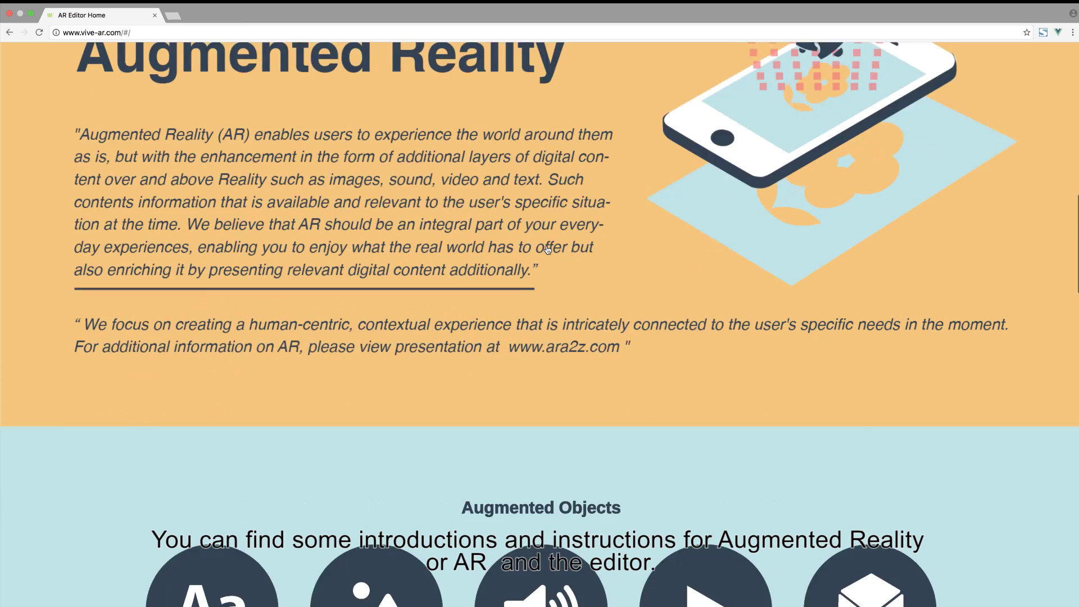
scroll(548, 250, down, 2)
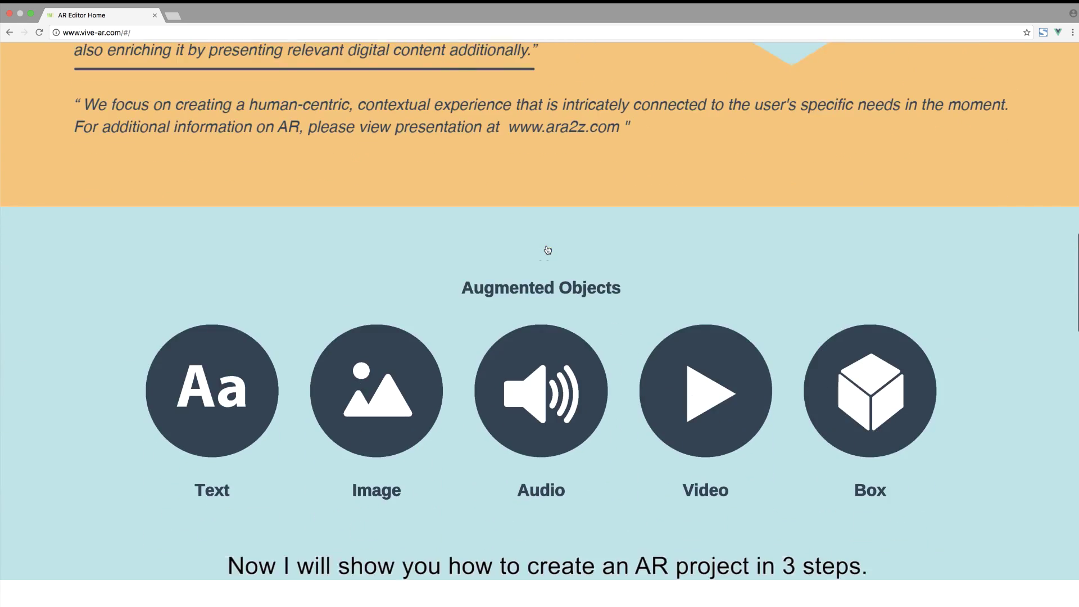
scroll(548, 250, down, 3)
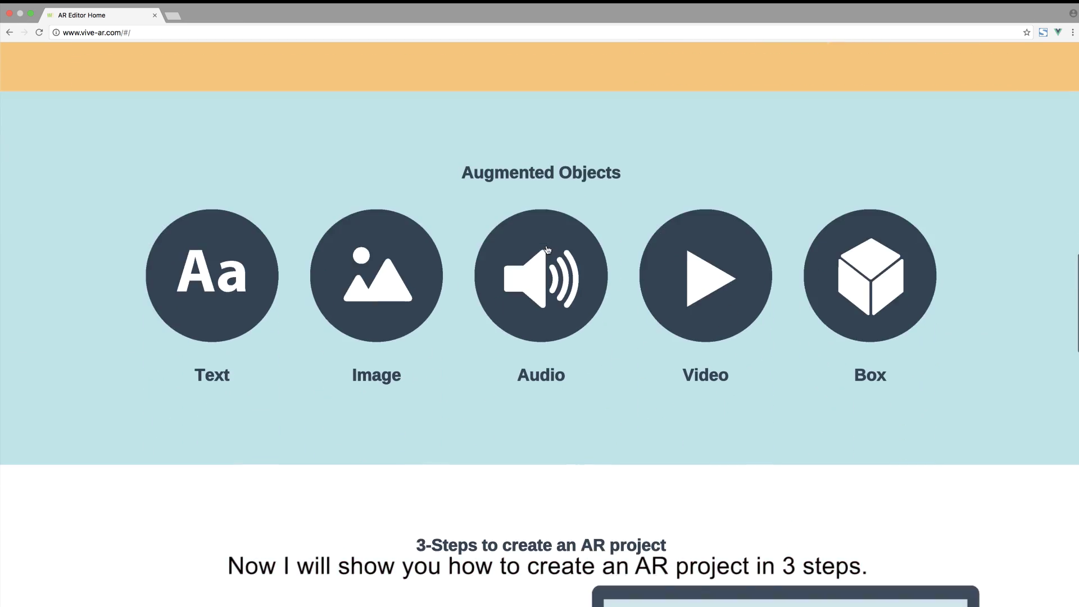
scroll(548, 251, down, 1)
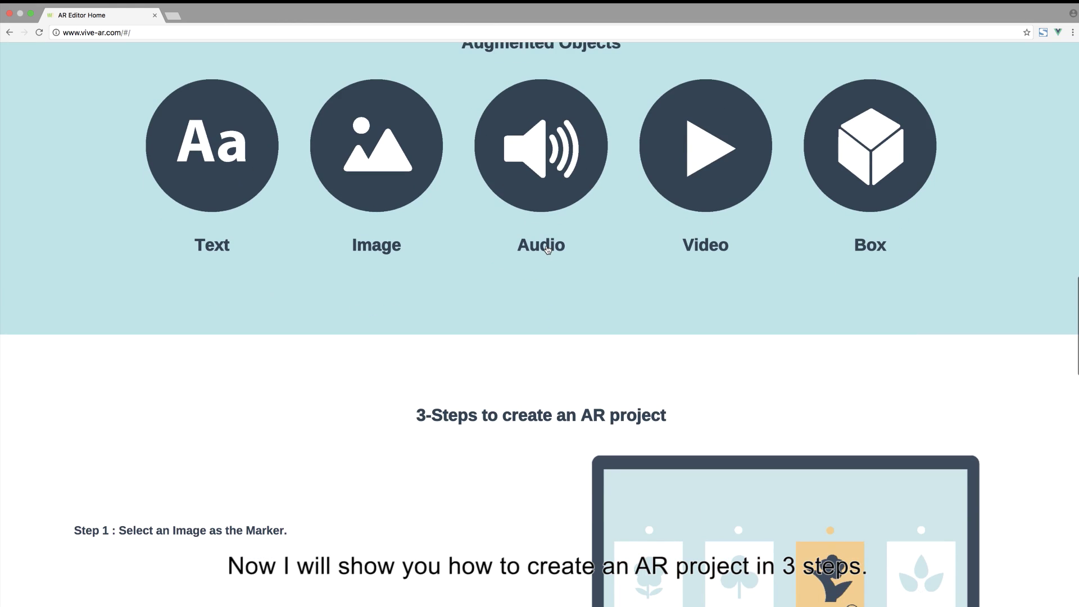
scroll(548, 250, down, 1)
scroll(548, 250, down, 2)
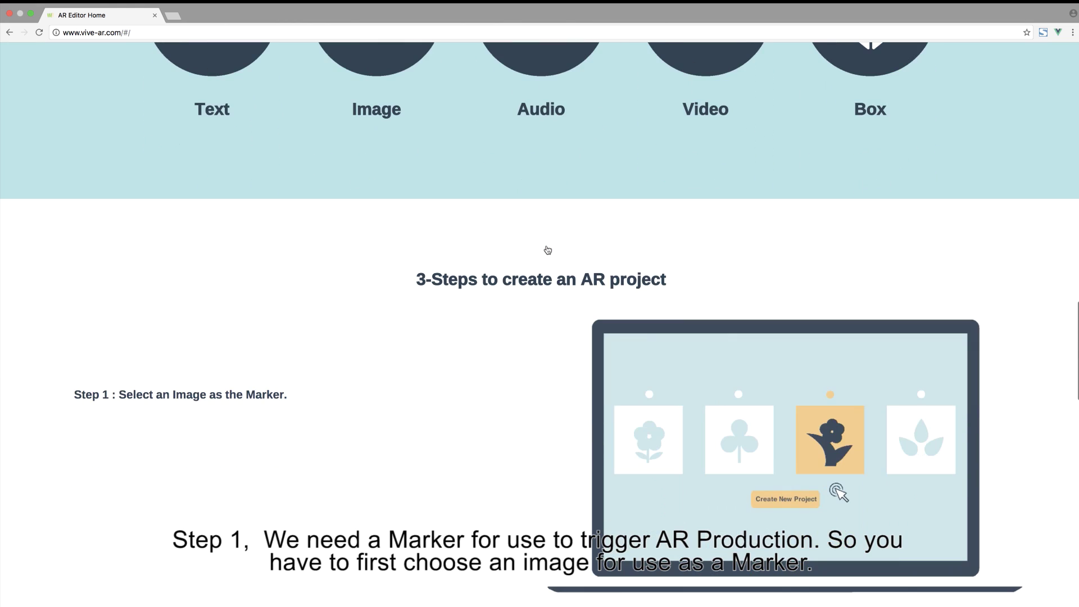
scroll(548, 250, down, 2)
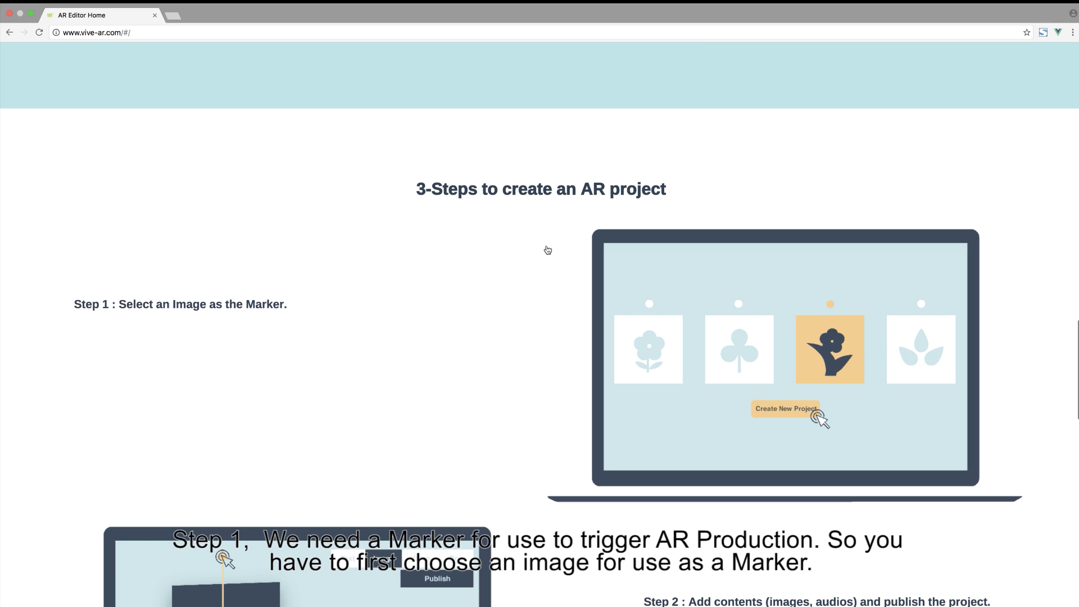
scroll(547, 249, down, 3)
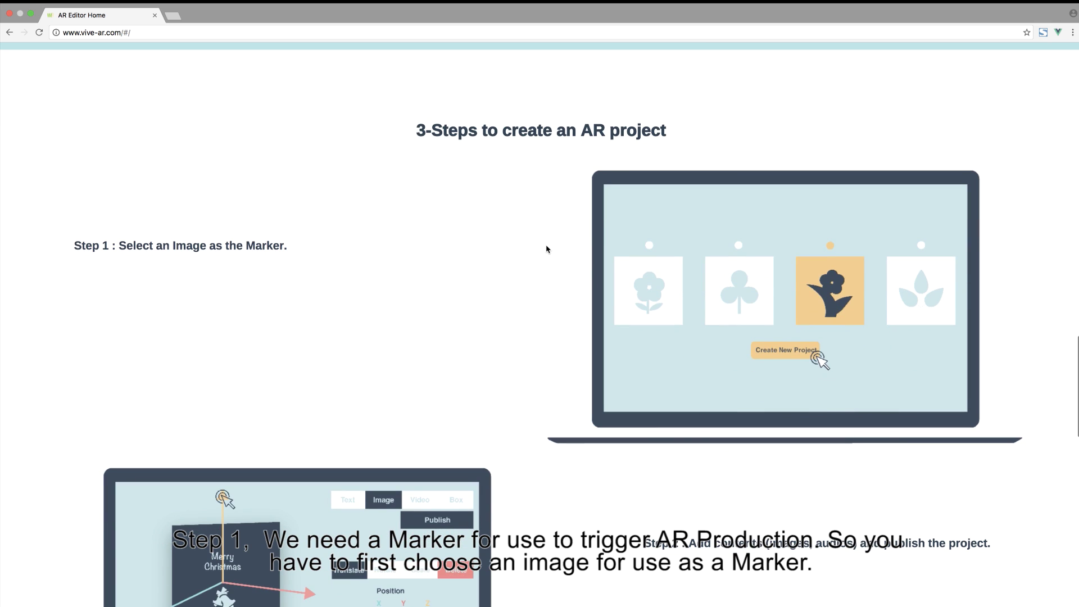
scroll(546, 249, down, 1)
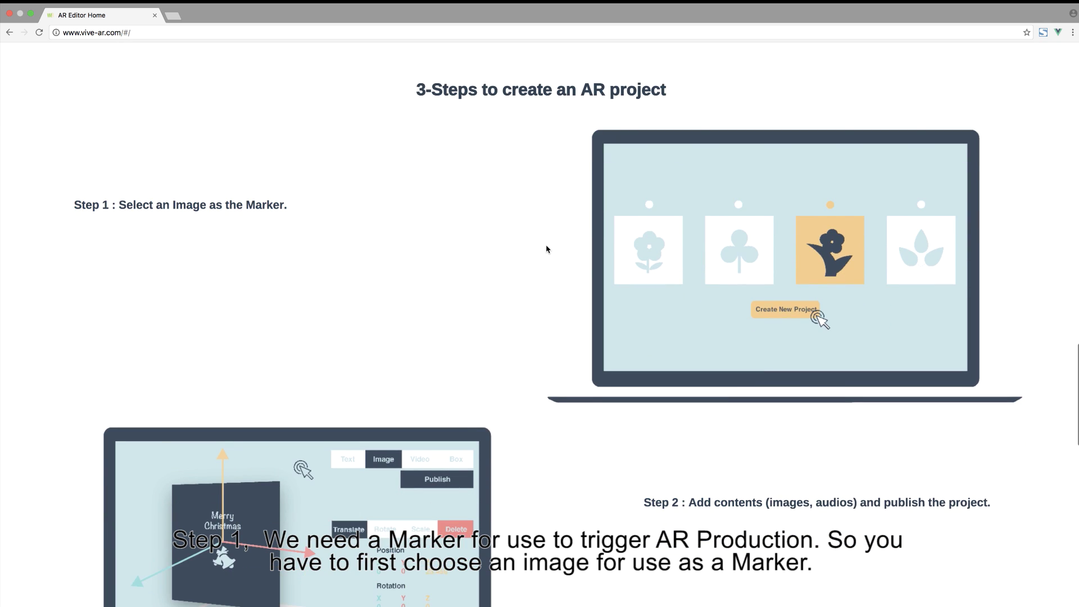
scroll(546, 249, down, 3)
scroll(546, 249, down, 12)
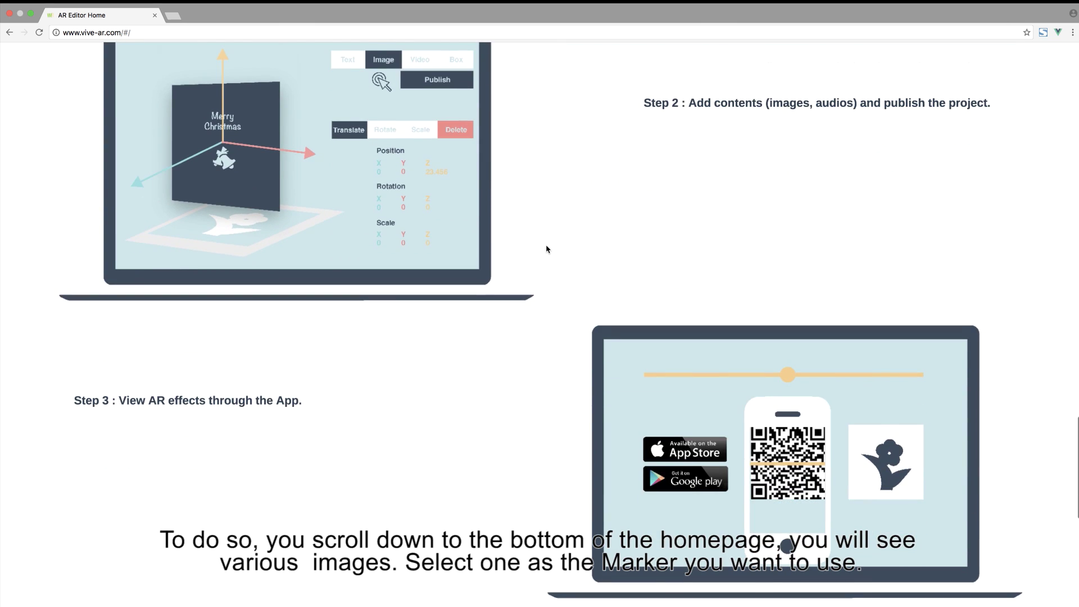
scroll(546, 249, down, 17)
scroll(544, 246, down, 2)
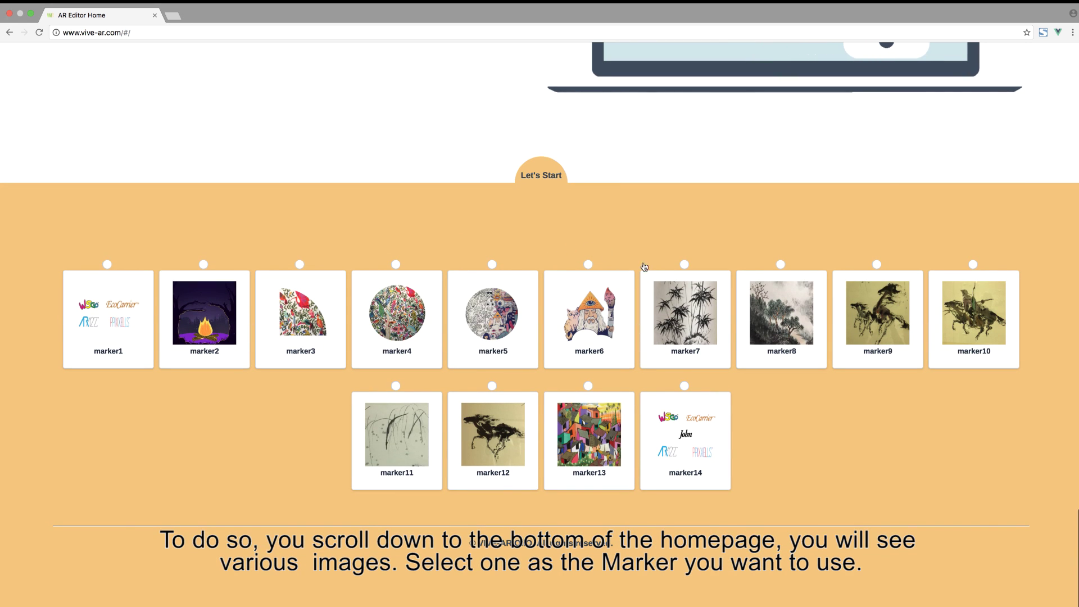
Select the bamboo ink-painting image marker7 as the project marker
click(680, 332)
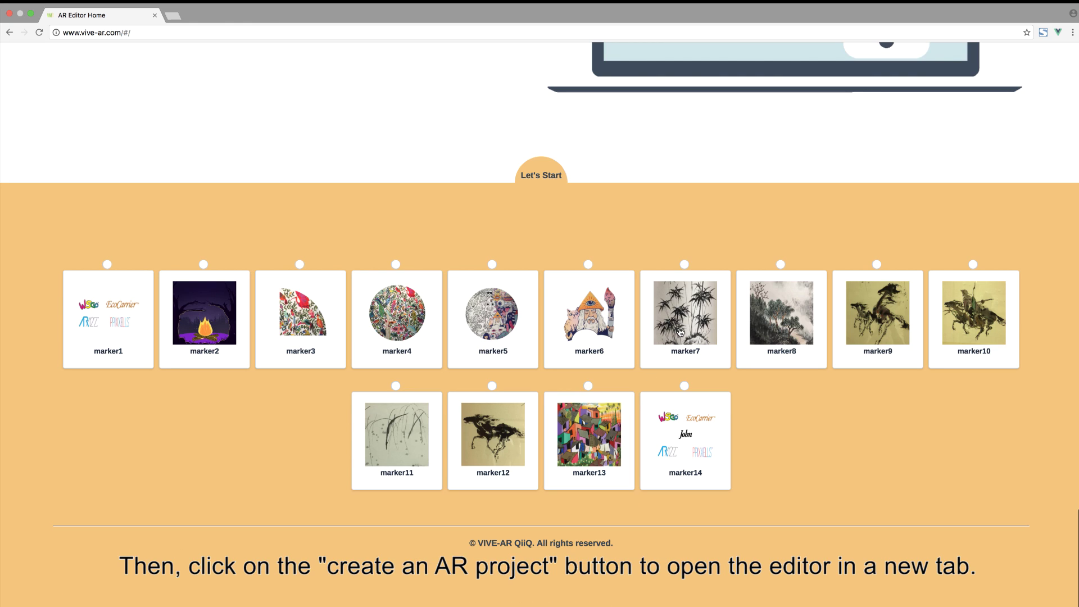
click(680, 331)
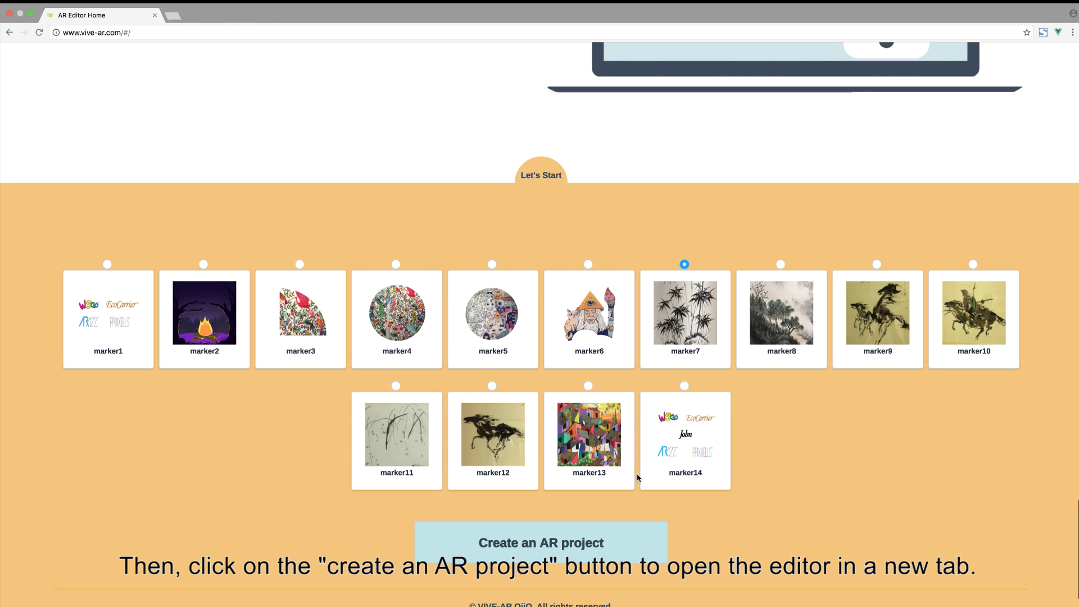
Create an AR project for marker7, then view the marker from above, zoomed in
click(544, 540)
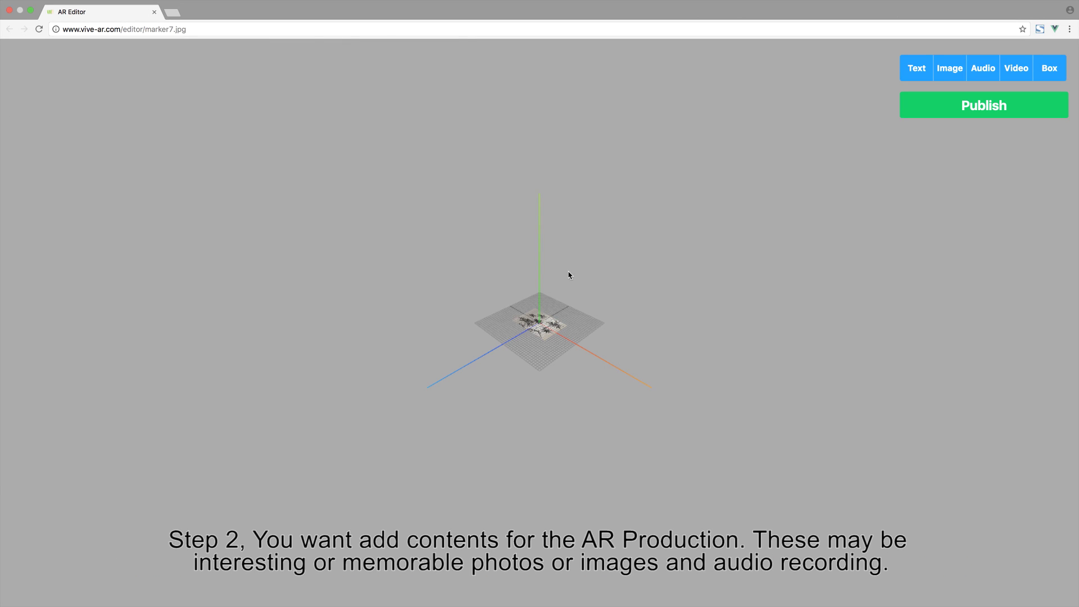
mouse_move(572, 281)
mouse_down()
mouse_move(667, 409)
mouse_move(703, 419)
mouse_up()
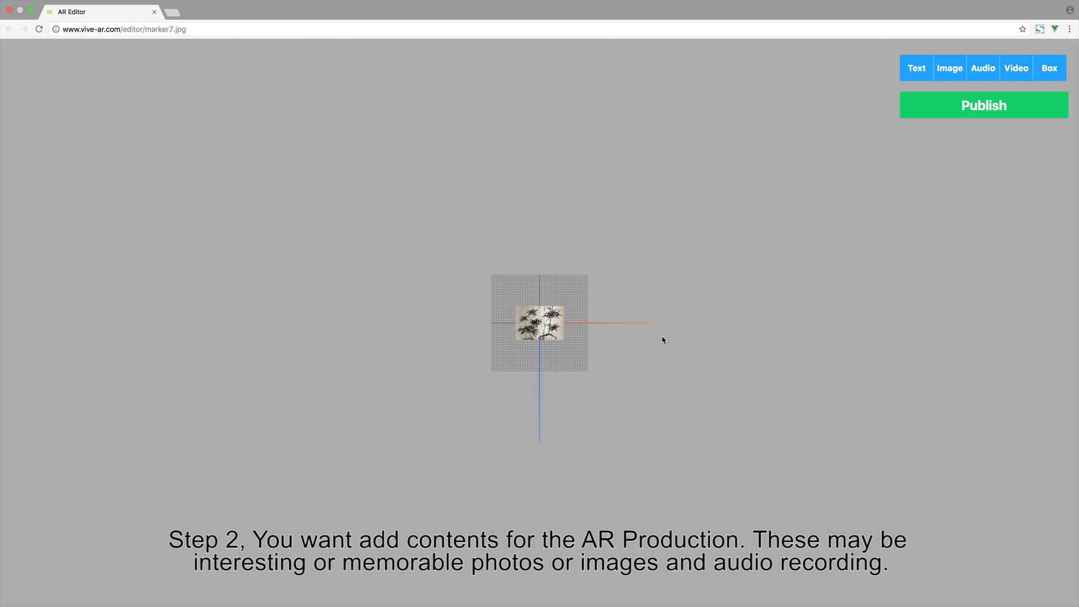
scroll(663, 340, up, 10)
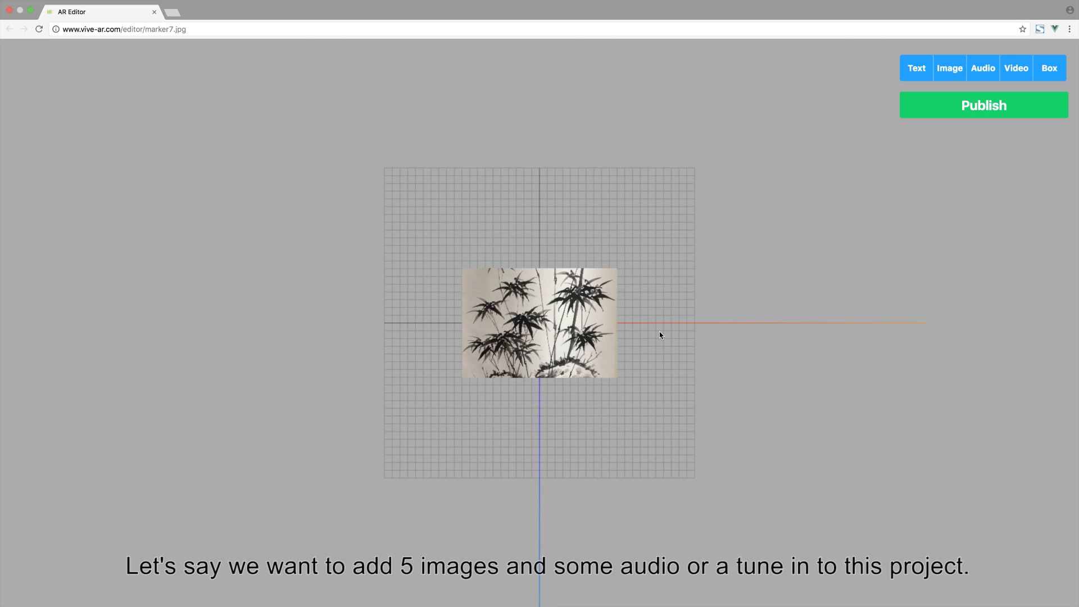
scroll(661, 335, up, 5)
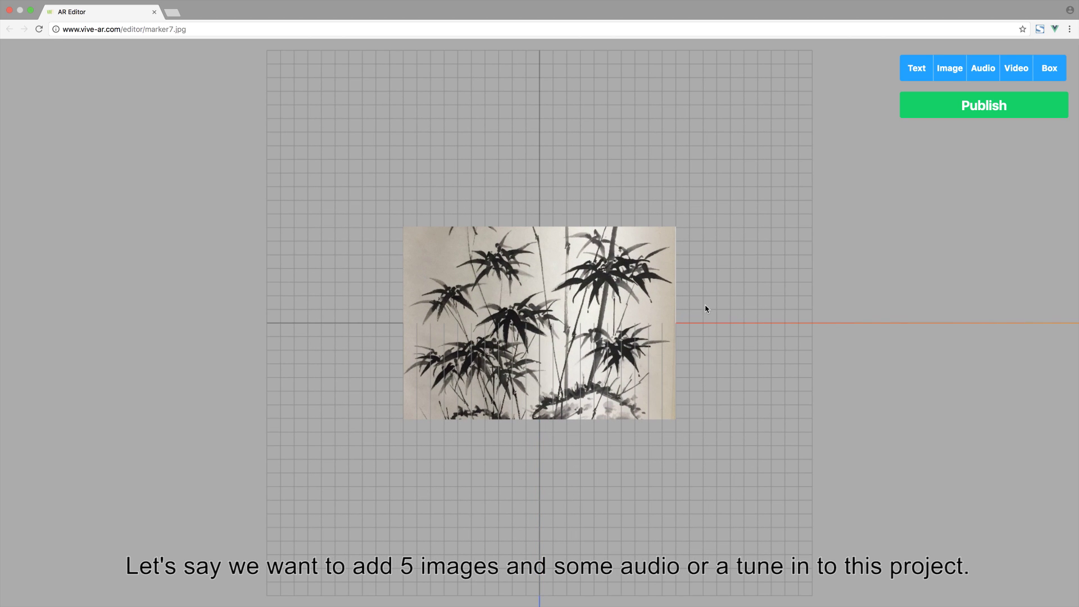
Add the sea-waves photo Image1 and move it up over the bamboo marker's top half
click(950, 72)
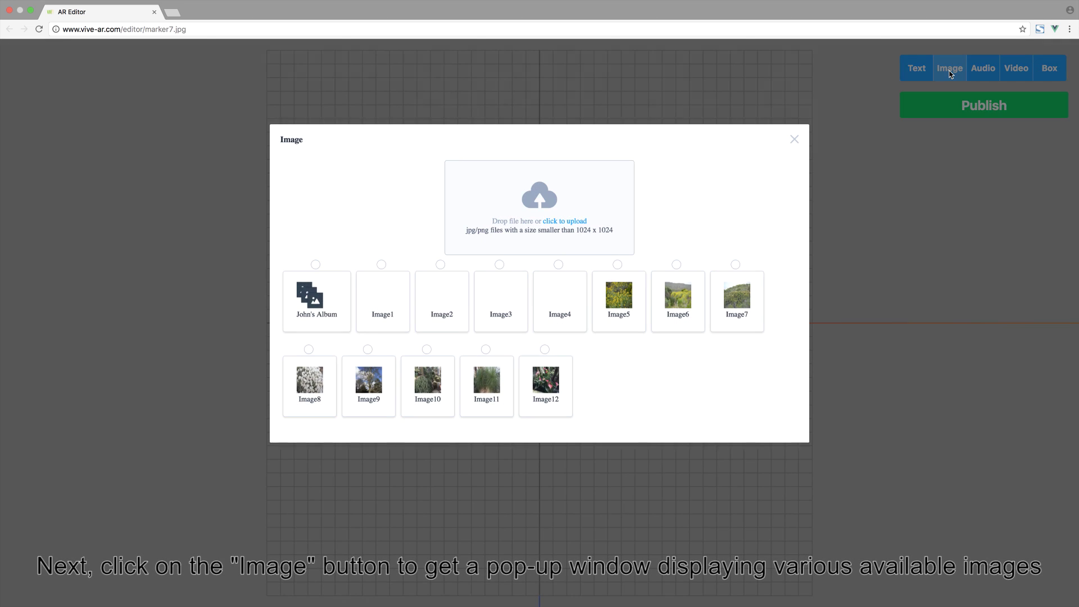
click(393, 290)
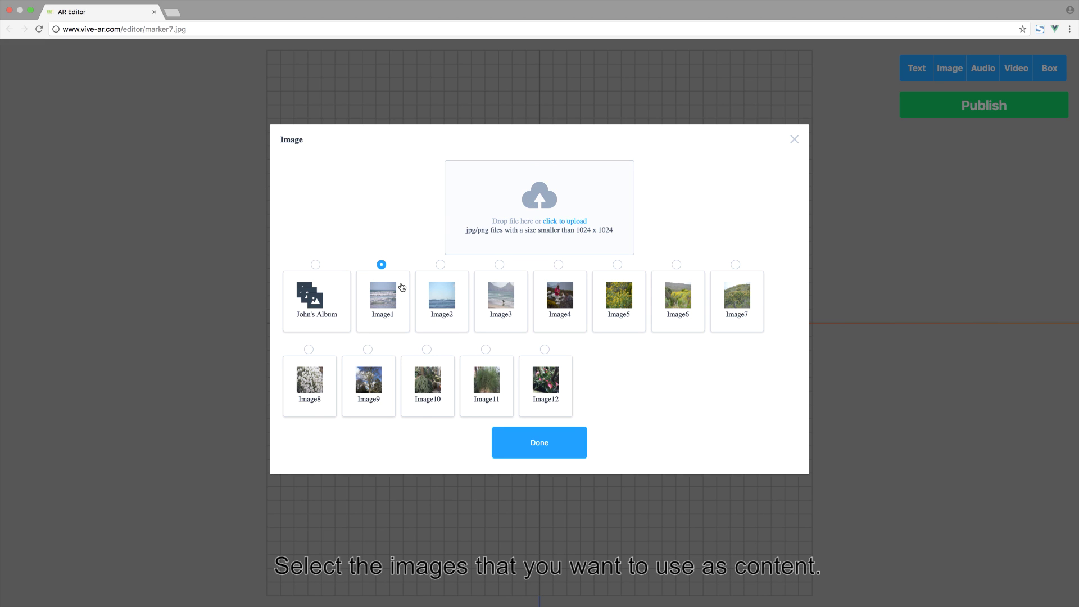
click(521, 444)
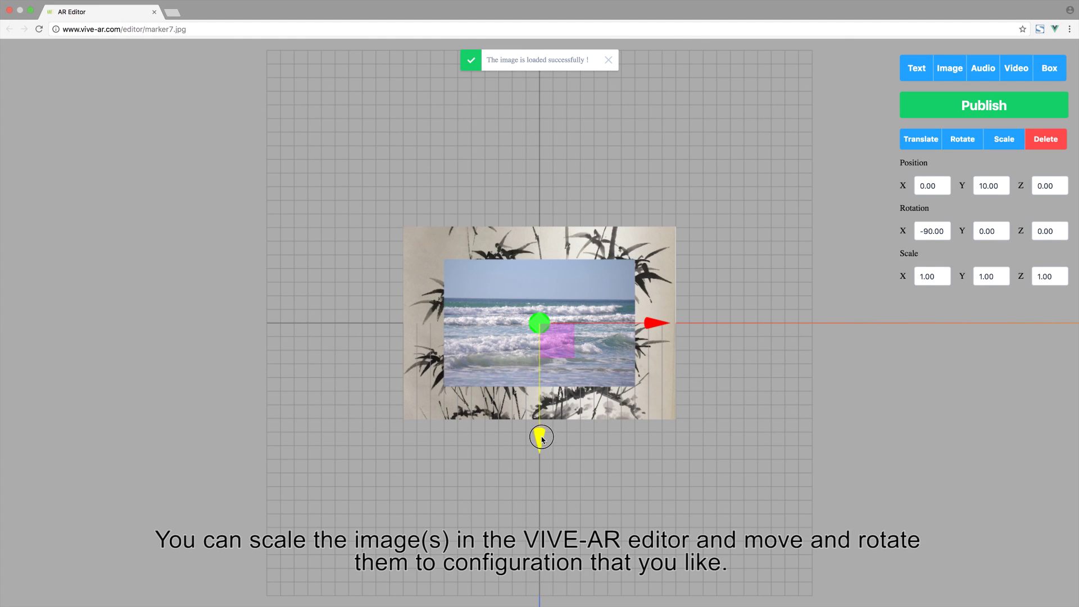
drag(541, 440, 542, 372)
Enlarge the sea photo slightly, tilt it, and push it back along its depth
click(1004, 139)
drag(816, 331, 761, 301)
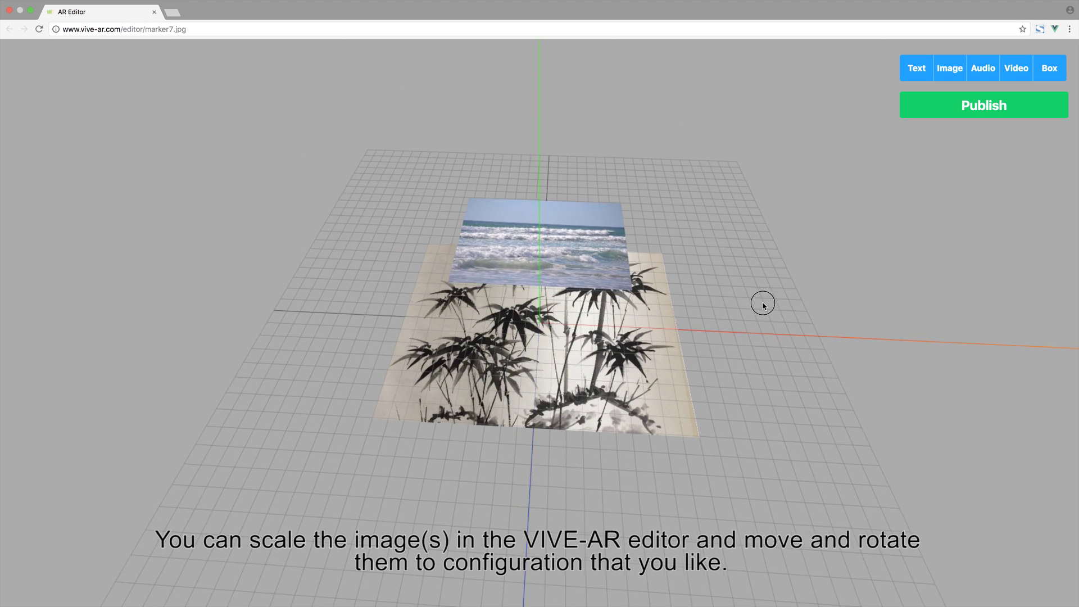
click(997, 142)
drag(541, 236, 535, 258)
click(962, 140)
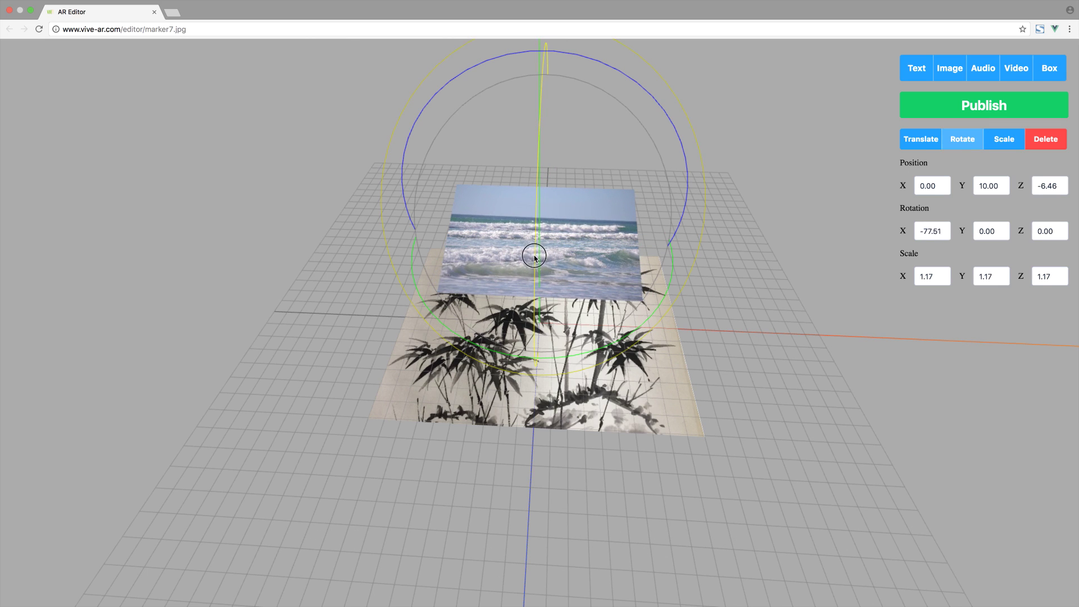
click(920, 139)
drag(534, 352, 535, 304)
click(637, 294)
drag(637, 294, 766, 324)
Add Image2, Image3 and Image4, moving Image4 toward the marker's bottom-left
click(950, 68)
click(454, 300)
click(950, 68)
click(498, 298)
click(950, 68)
click(552, 300)
drag(539, 458, 534, 600)
drag(674, 479, 836, 386)
Add the yellow-flower photo as the fifth image and publish the AR project
click(950, 68)
click(618, 298)
scroll(821, 387, down, 5)
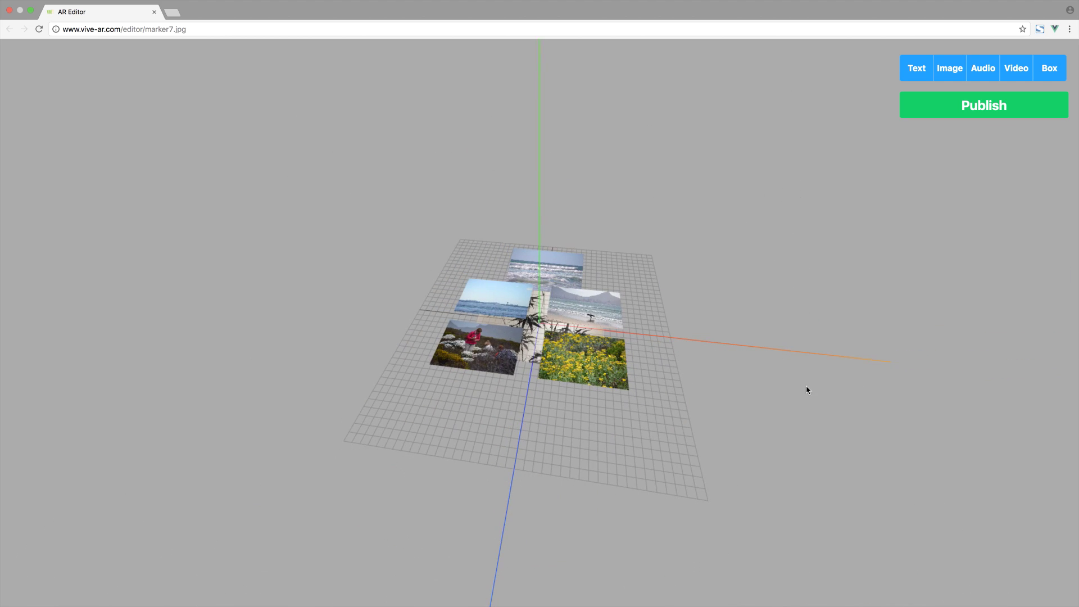
drag(730, 354, 736, 380)
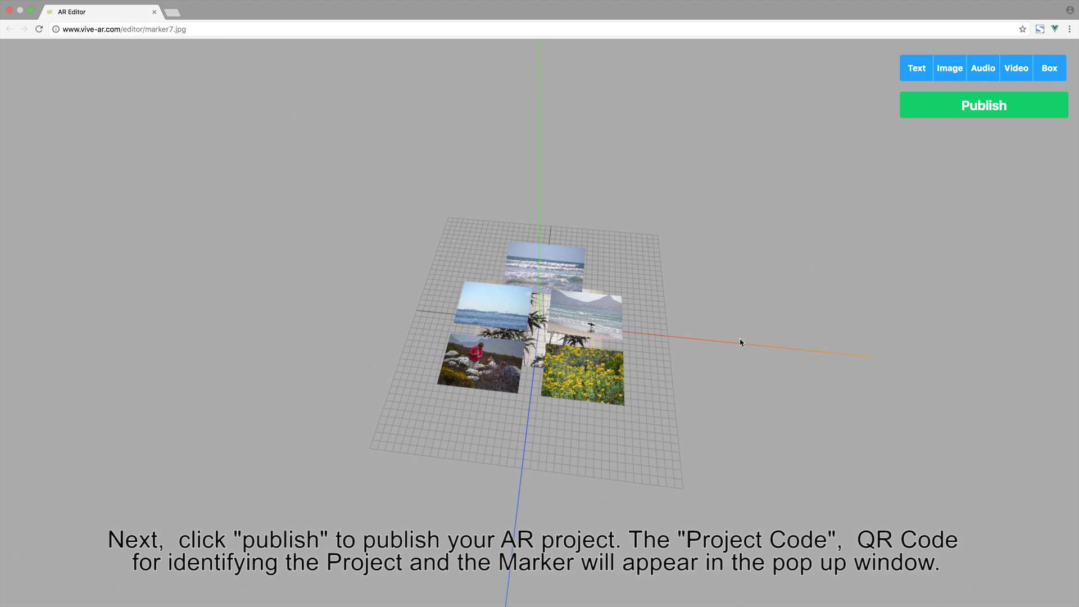
click(984, 114)
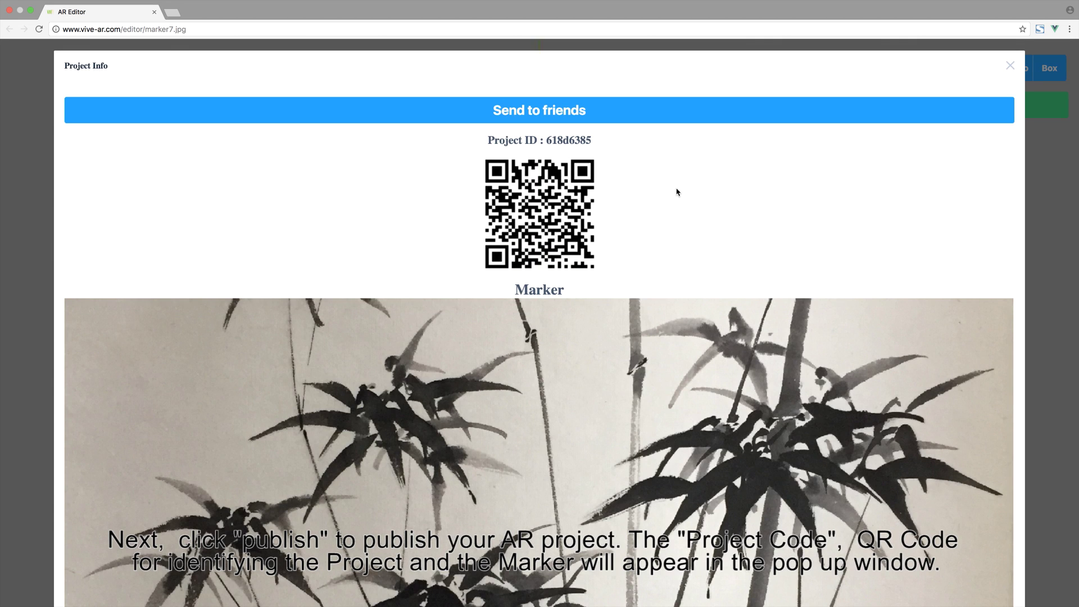
Check the marker in the Project Info popup, then choose 'Send to friends'
scroll(677, 192, down, 10)
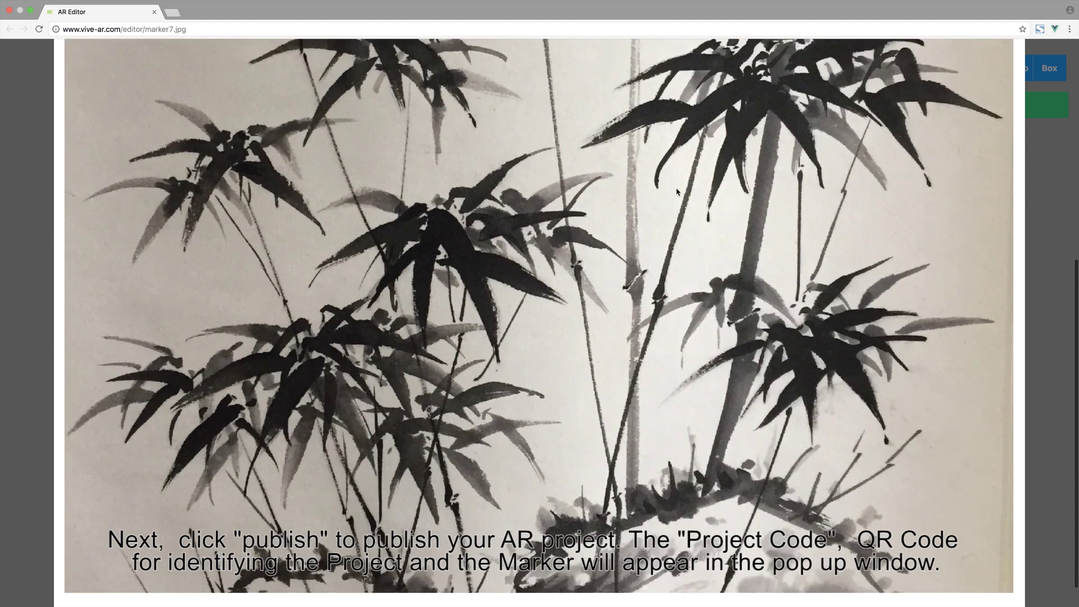
scroll(677, 192, up, 10)
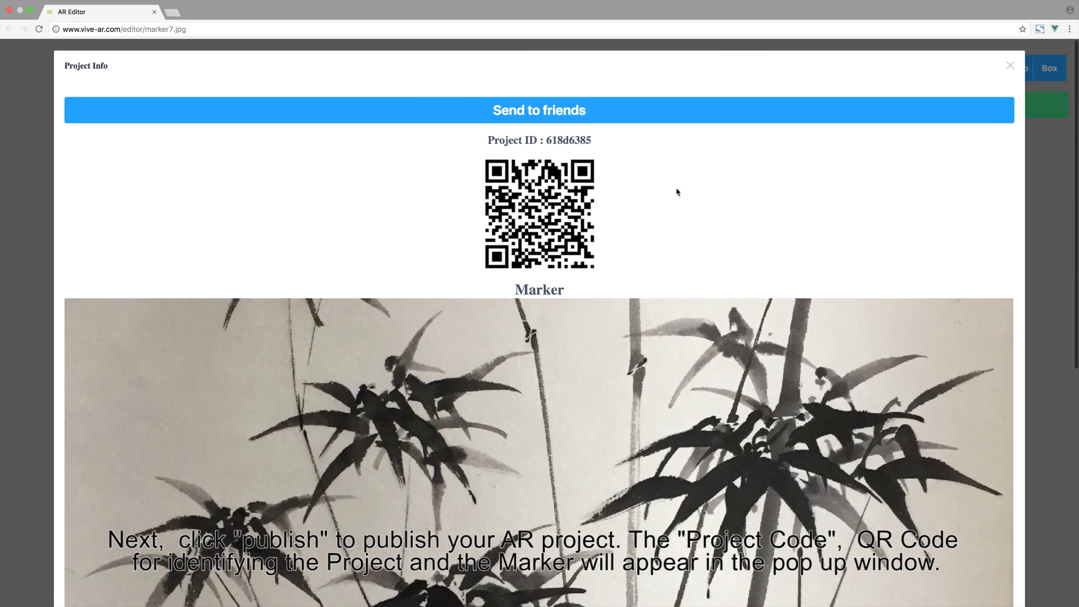
click(604, 110)
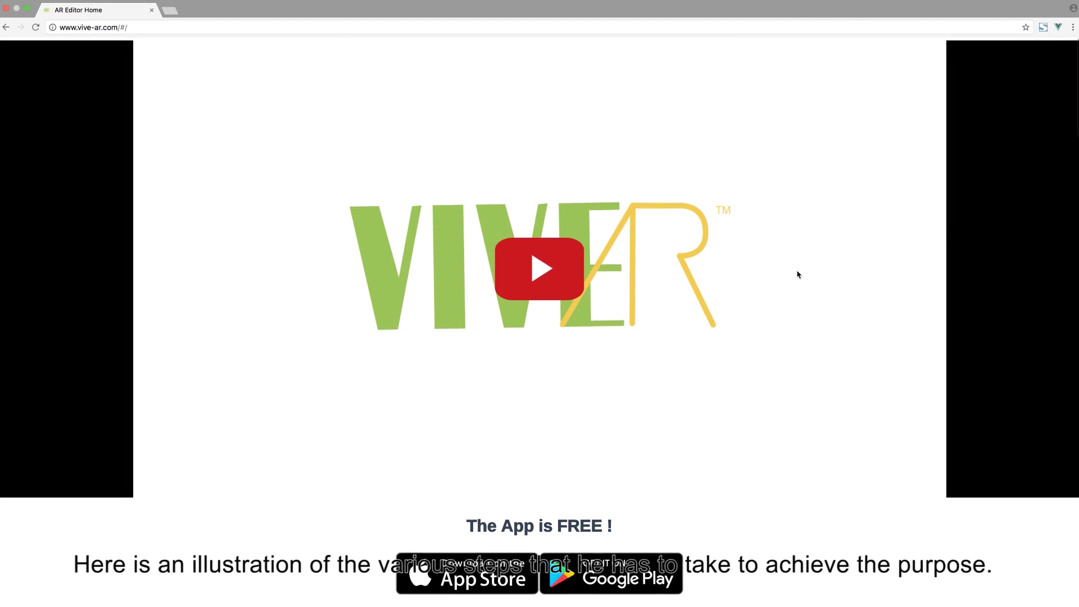
Scroll to the marker gallery and create a new AR project with logo-collage marker14
scroll(798, 275, down, 20)
scroll(798, 274, down, 5)
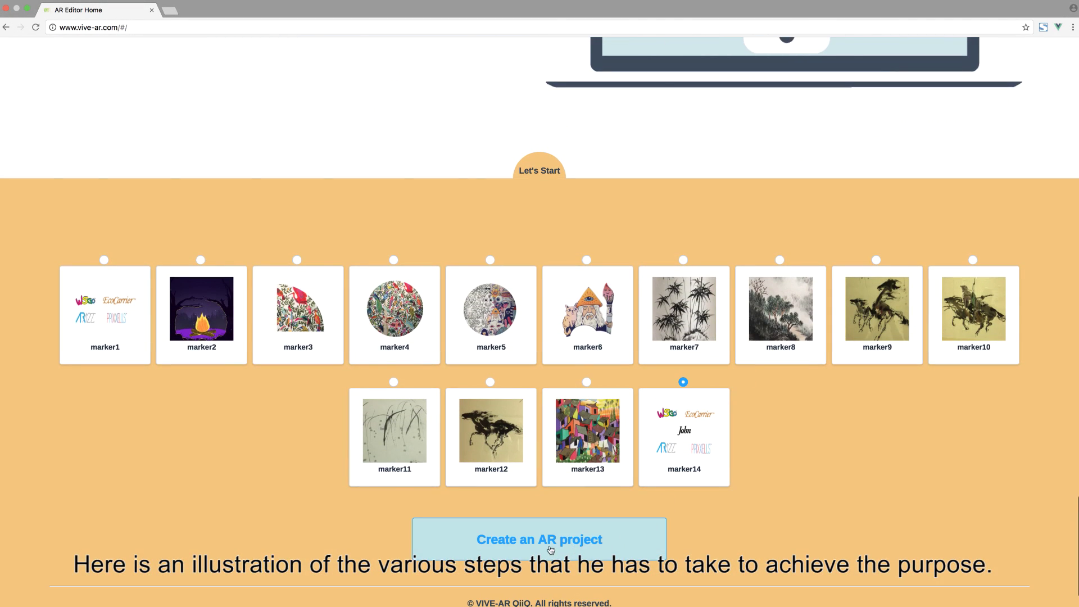
scroll(553, 550, down, 1)
click(548, 516)
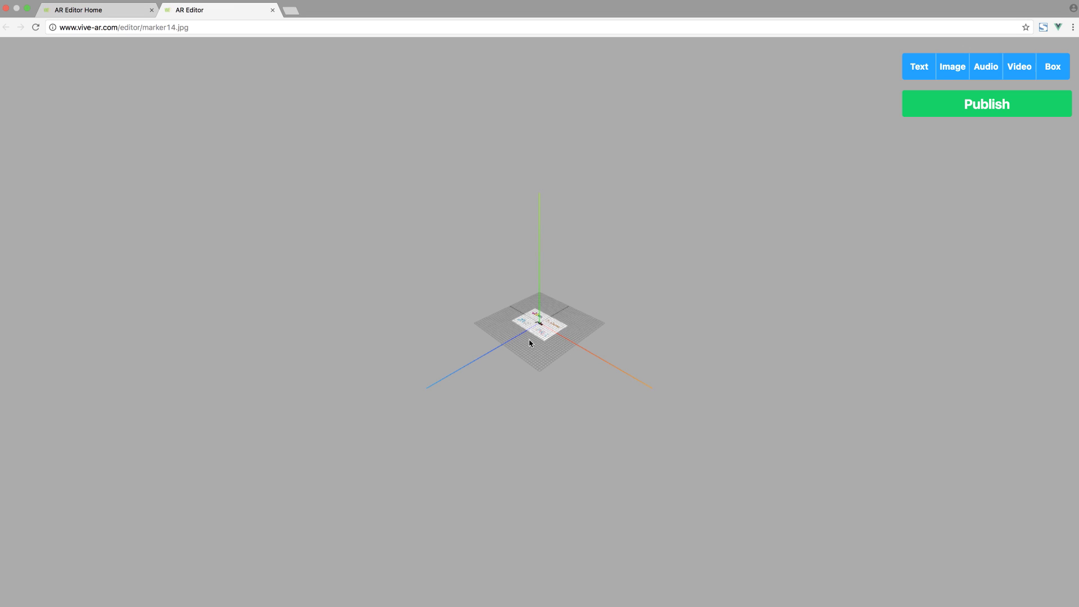